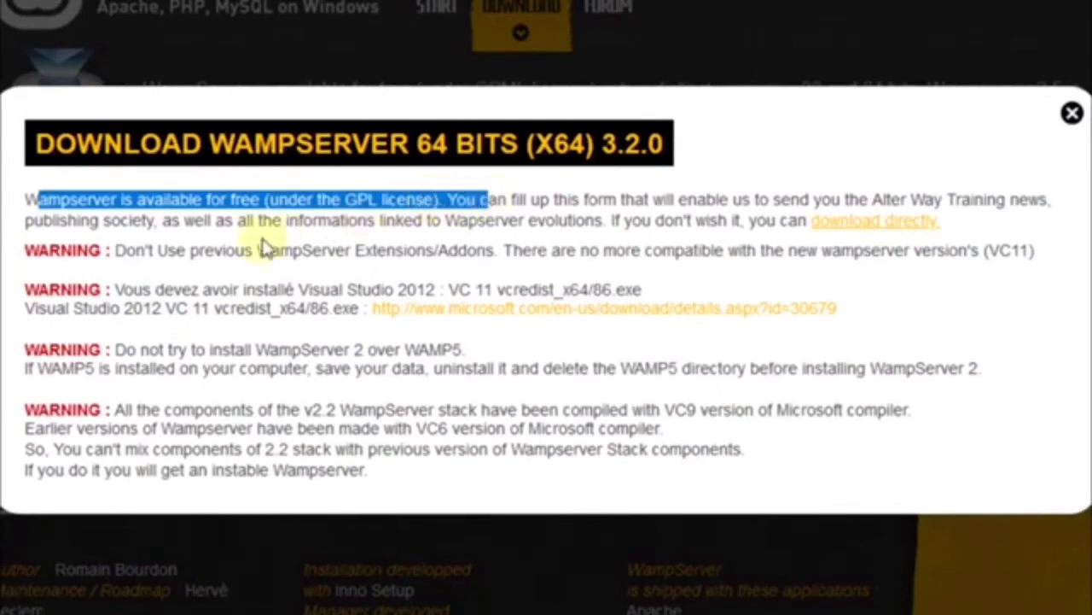
- Download the 64-bit WampServer 3.2.0 installer directly, without filling in the form, and save wampserver3.2.0_x64.exe
{"action": "left_click_drag", "start_coordinate": [115, 409], "coordinate": [361, 464]}
{"action": "left_click", "coordinate": [458, 186]}
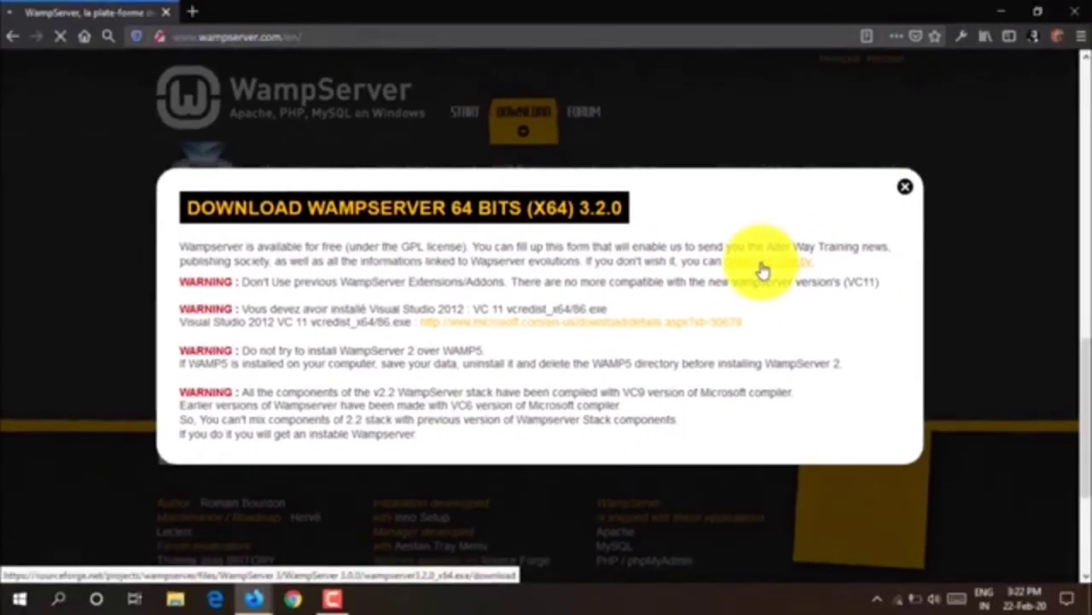
{"action": "left_click", "coordinate": [807, 282]}
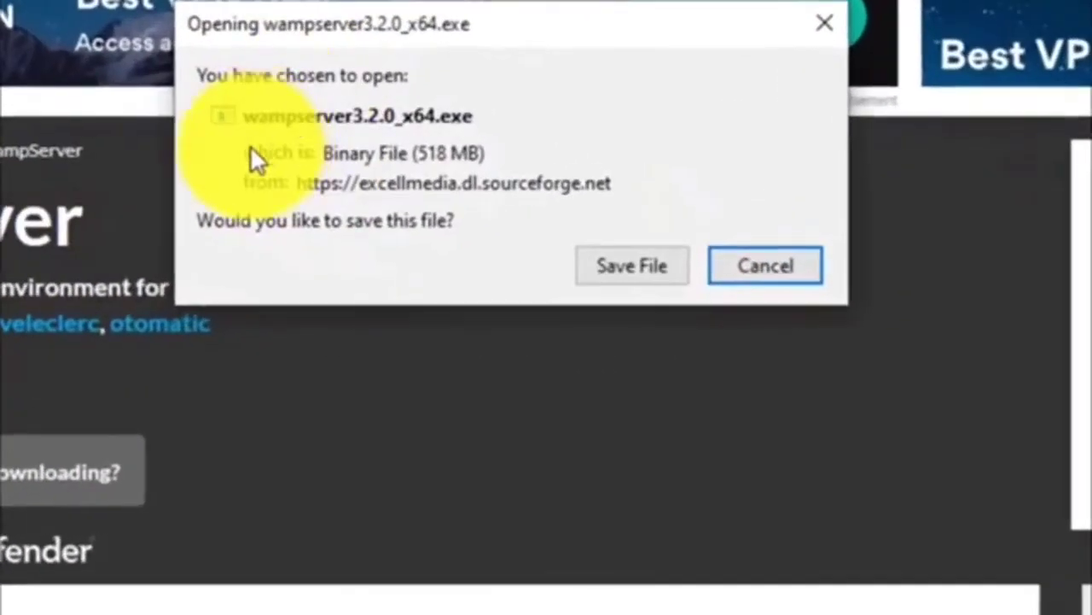
{"action": "left_click", "coordinate": [632, 269]}
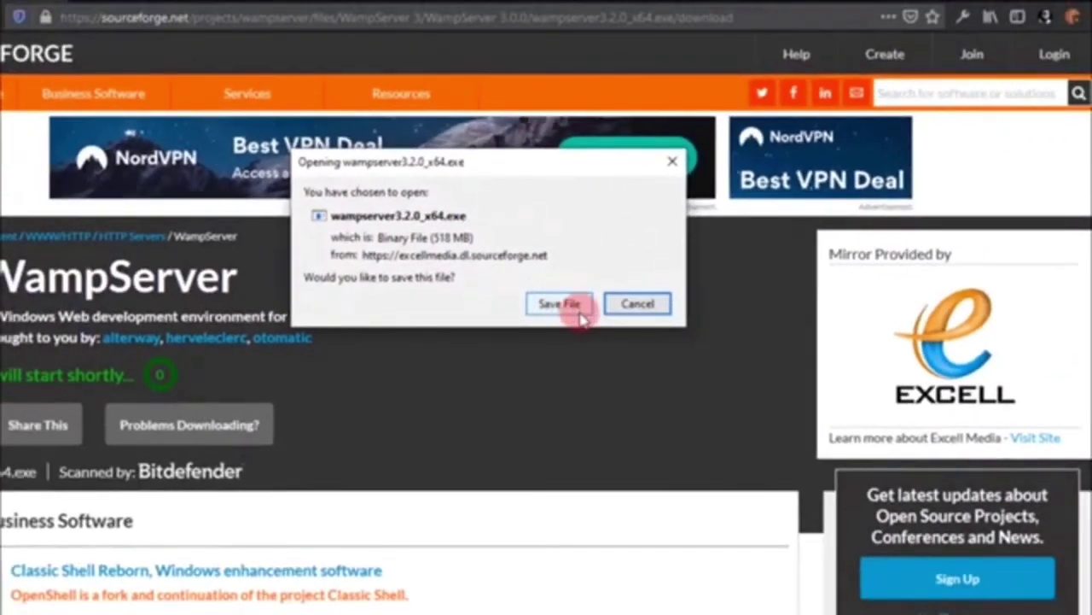
{"action": "left_click", "coordinate": [583, 305]}
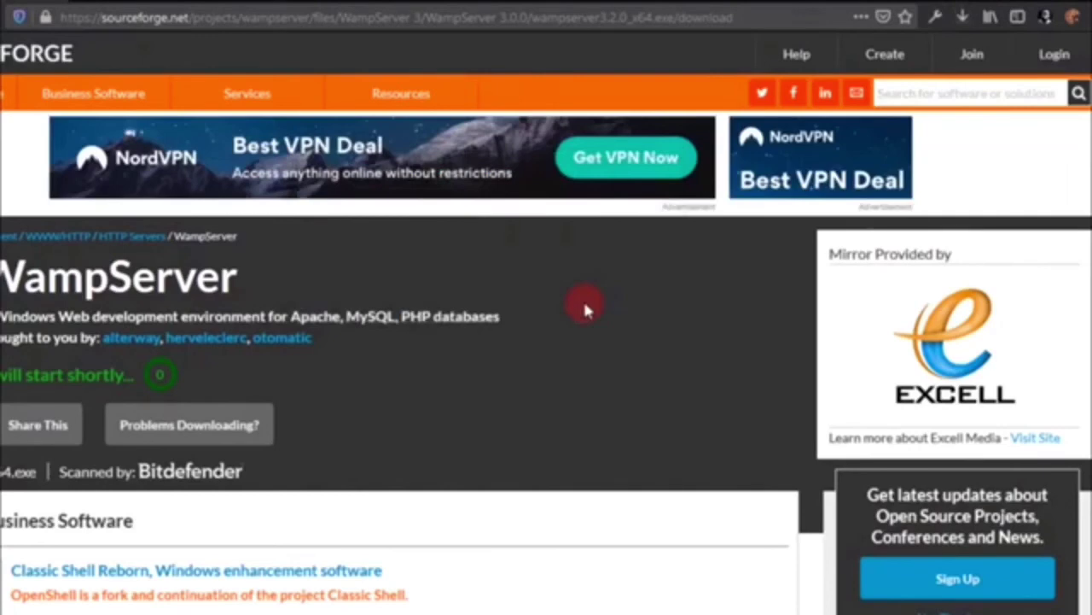
- Run the downloaded wampserver3.2.0_x64.exe and start the setup in English
{"action": "left_click", "coordinate": [963, 18]}
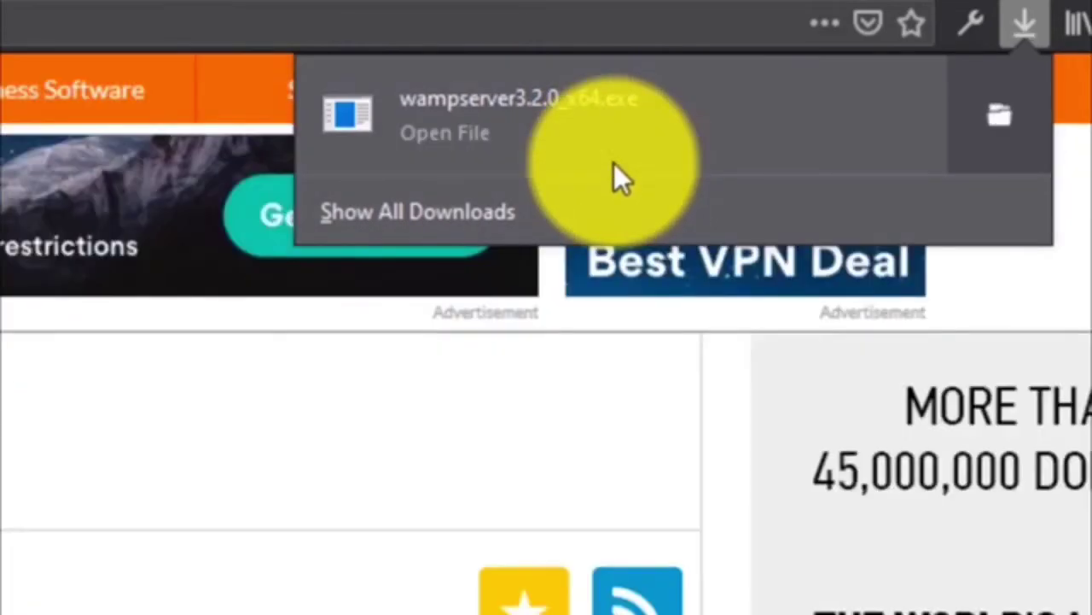
{"action": "left_click", "coordinate": [614, 163]}
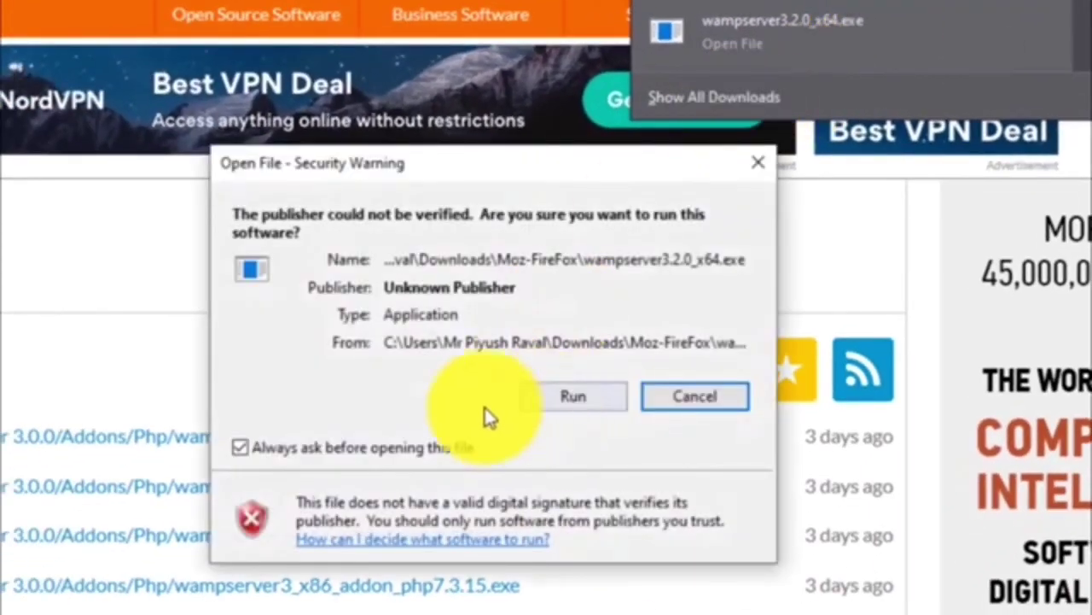
{"action": "left_click", "coordinate": [558, 395]}
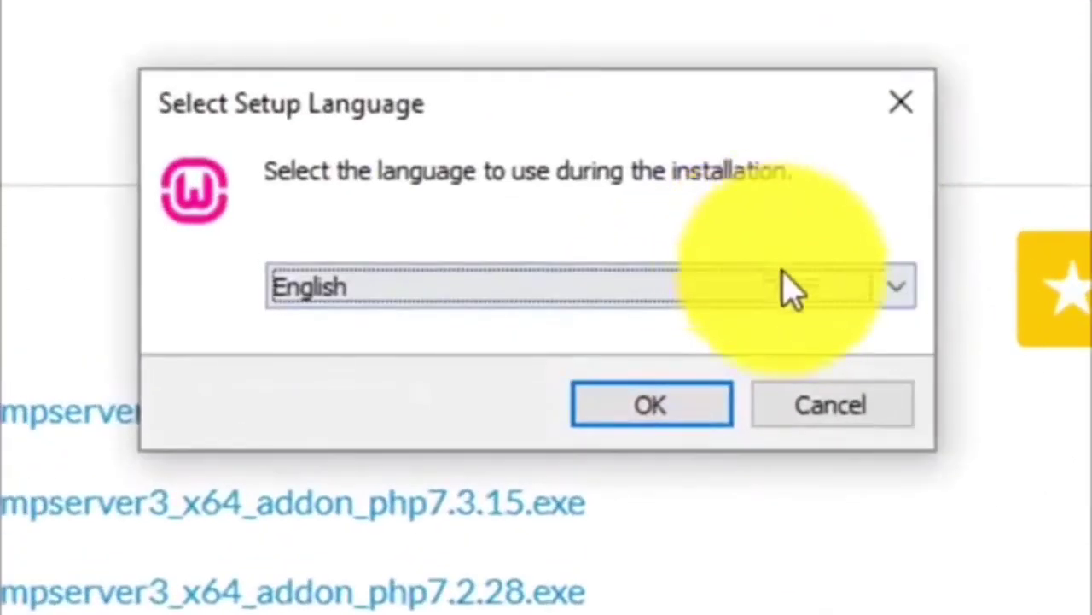
{"action": "left_click", "coordinate": [600, 340]}
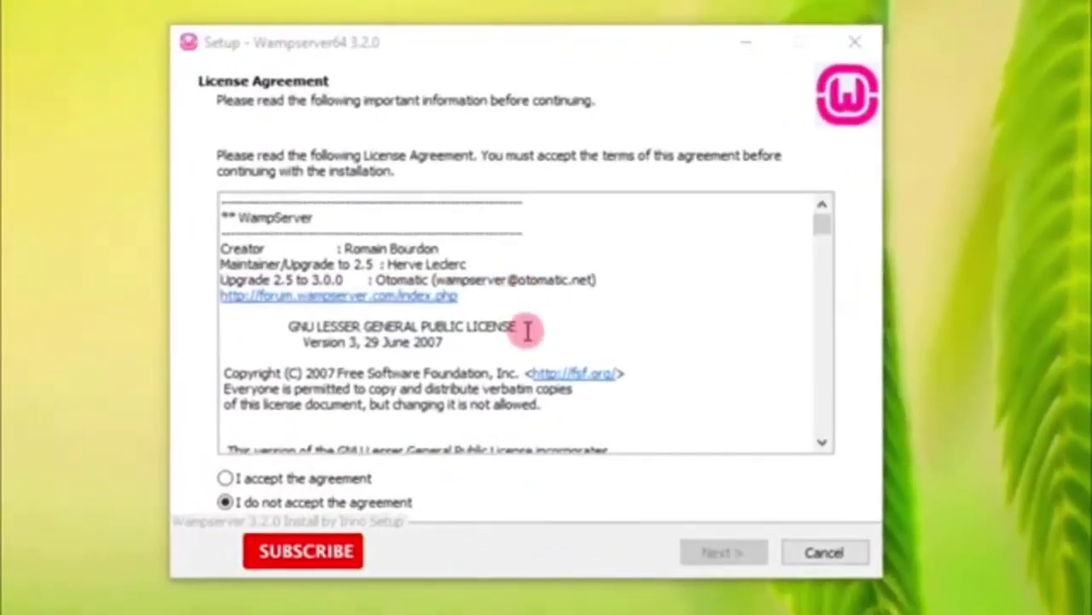
- Accept the license agreement, proceed past the installation information, and keep the default destination folder
{"action": "left_click", "coordinate": [227, 478]}
{"action": "left_click_drag", "start_coordinate": [834, 241], "coordinate": [793, 449]}
{"action": "left_click", "coordinate": [732, 555]}
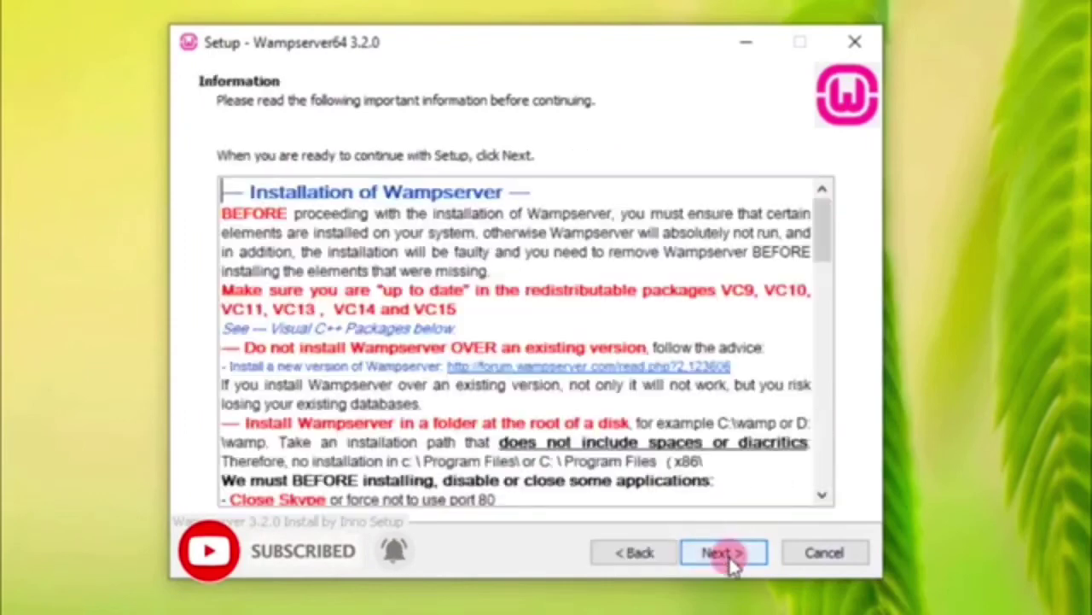
{"action": "left_click_drag", "start_coordinate": [824, 214], "coordinate": [763, 480]}
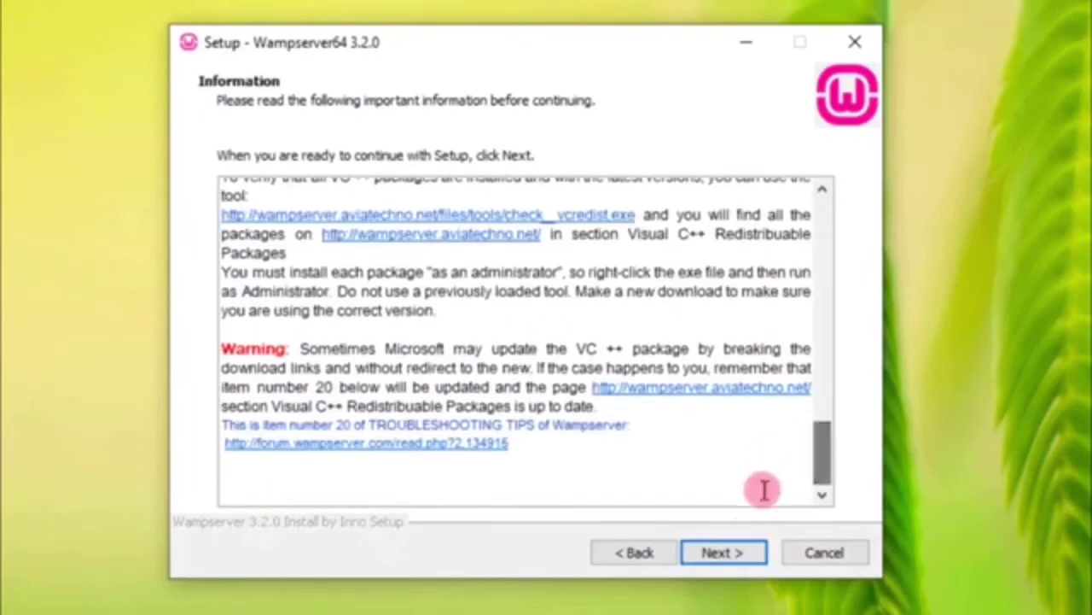
{"action": "left_click", "coordinate": [739, 554]}
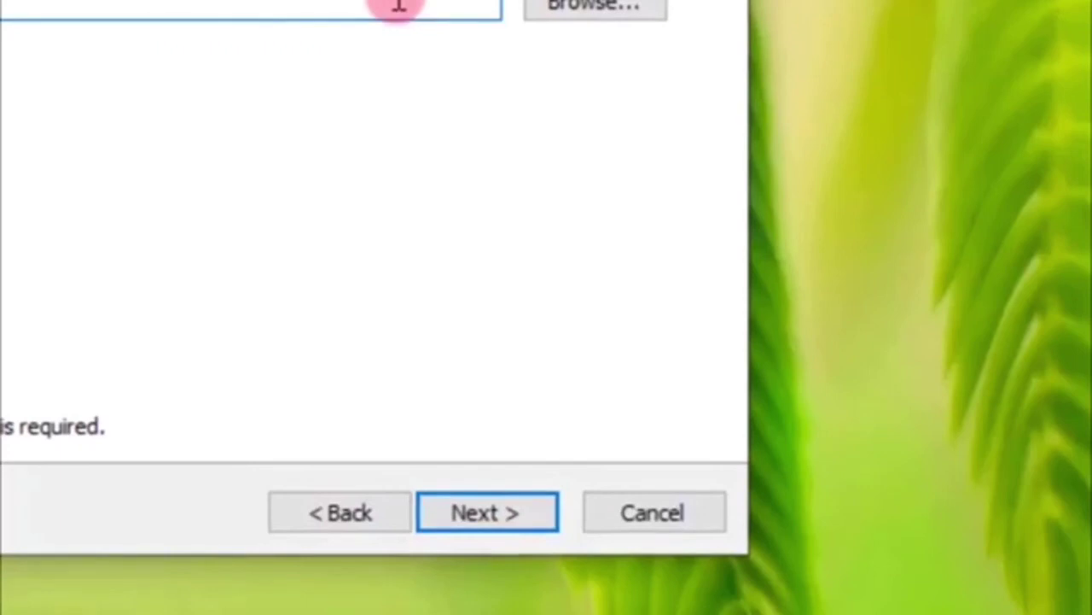
{"action": "left_click", "coordinate": [478, 520]}
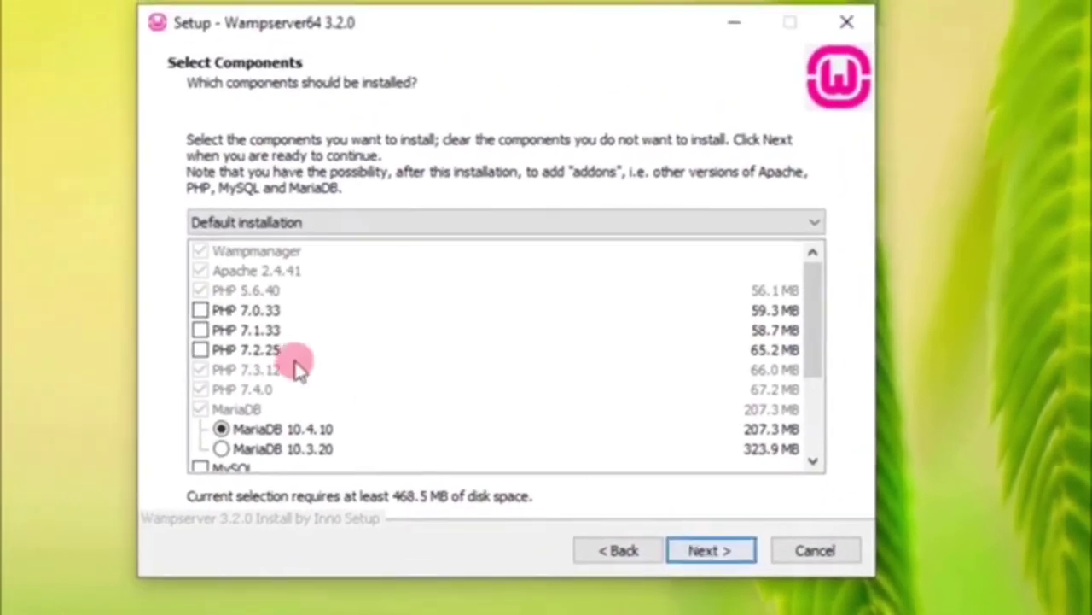
- Add PHP 7.0.33, 7.1.33 and 7.2.25 to the components to install, keeping MariaDB 10.4.10
{"action": "left_click", "coordinate": [342, 223]}
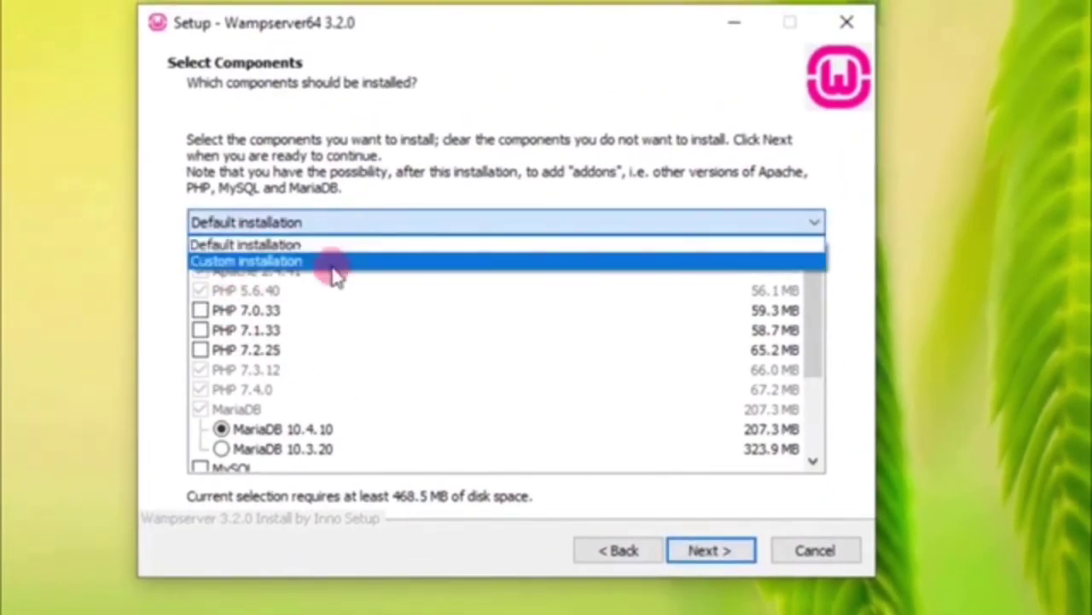
{"action": "left_click", "coordinate": [161, 303]}
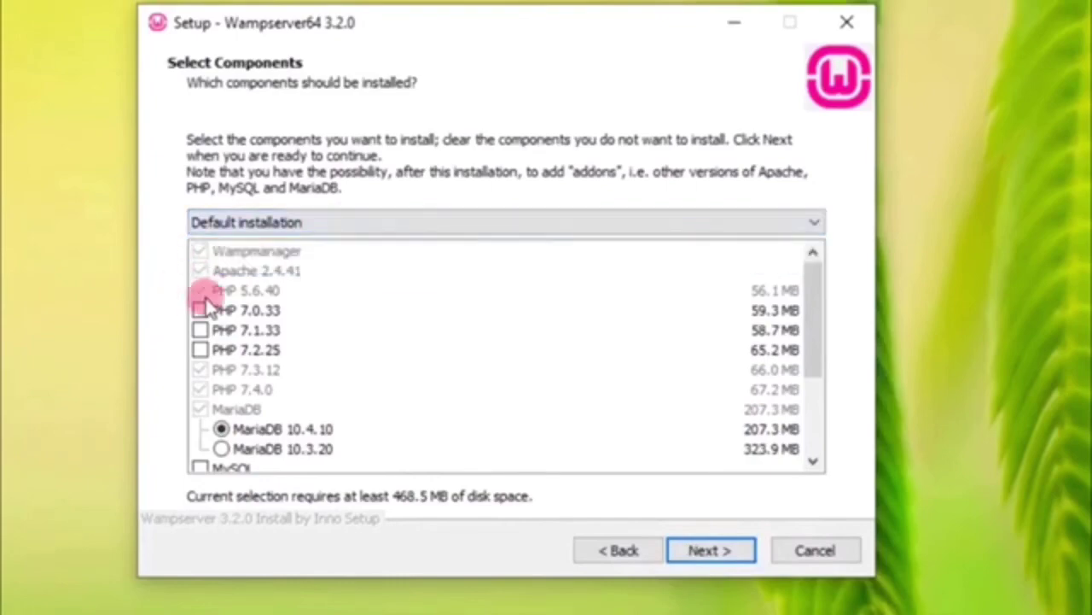
{"action": "left_click", "coordinate": [248, 352]}
{"action": "scroll", "coordinate": [248, 367], "scroll_direction": "down", "scroll_amount": 3}
{"action": "left_click", "coordinate": [720, 555]}
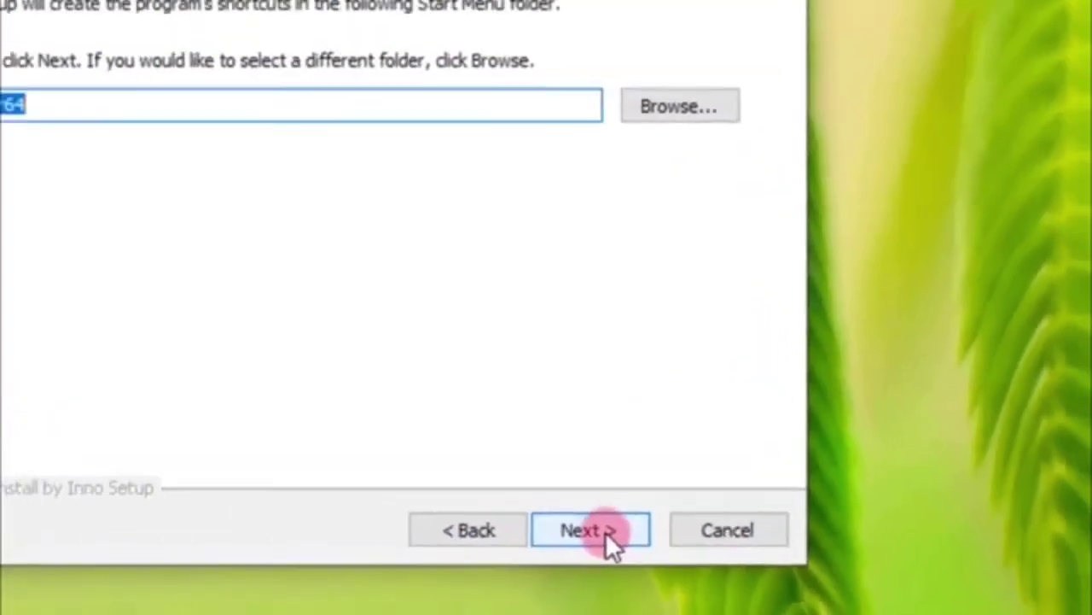
{"action": "left_click", "coordinate": [724, 556]}
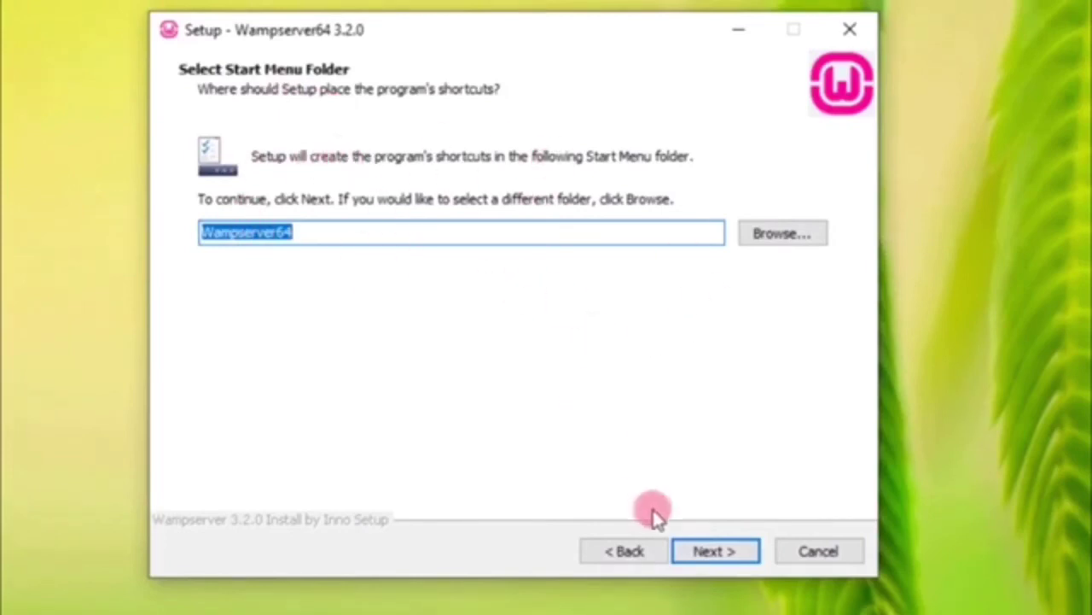
- Keep Wampserver64 as the Start Menu folder, review the installation summary and start installing
{"action": "left_click", "coordinate": [705, 553]}
{"action": "scroll", "coordinate": [390, 415], "scroll_direction": "down", "scroll_amount": 5}
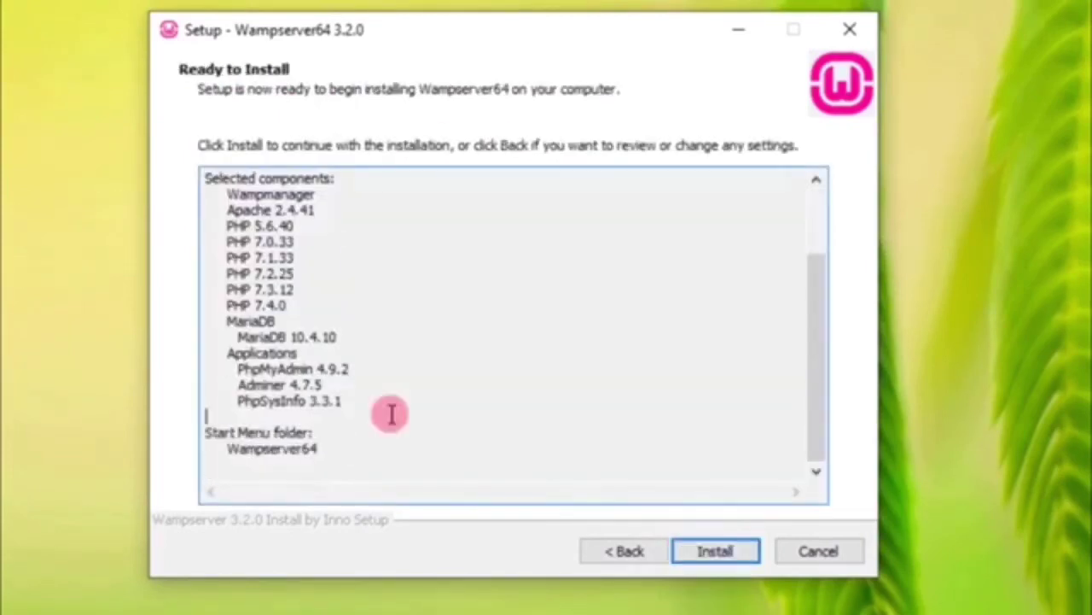
{"action": "left_click", "coordinate": [717, 553]}
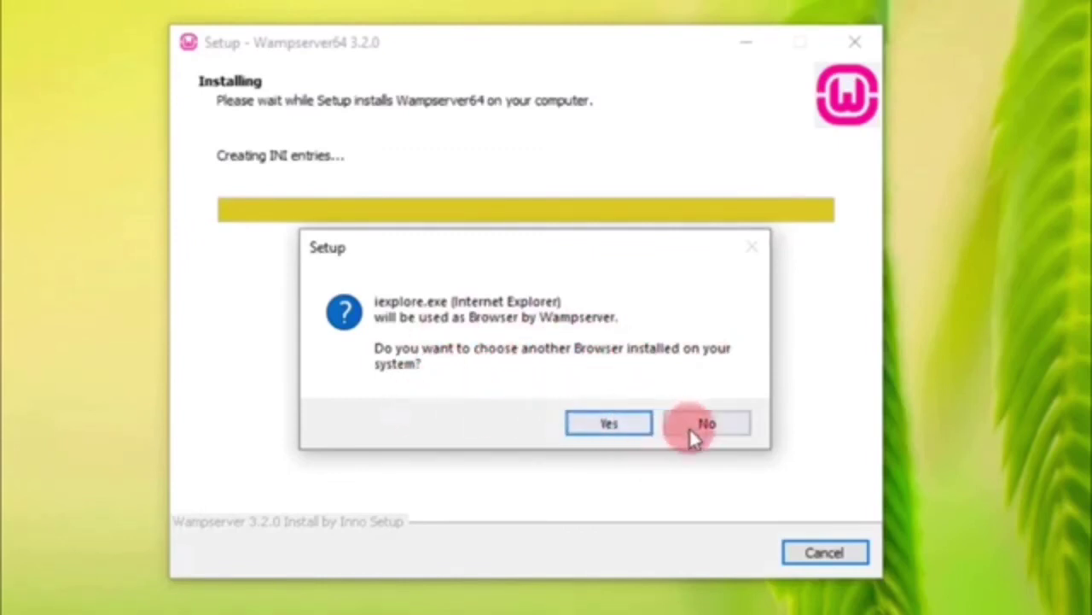
- Choose chrome.exe from Program Files (x86)\Google\Chrome\Application as Wampserver's browser instead of Internet Explorer
{"action": "left_click", "coordinate": [611, 423]}
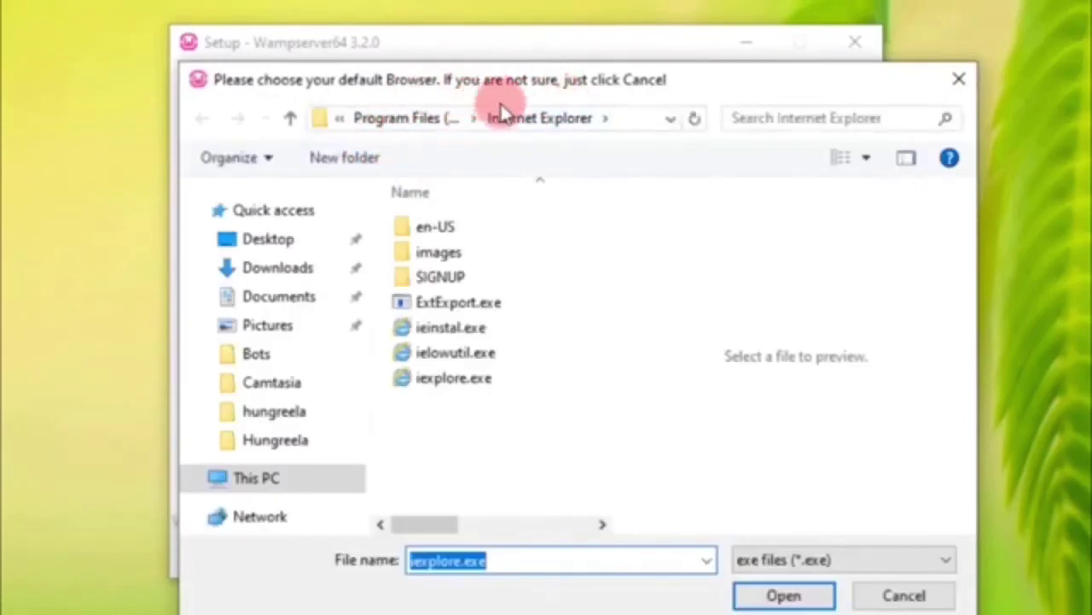
{"action": "left_click", "coordinate": [412, 119]}
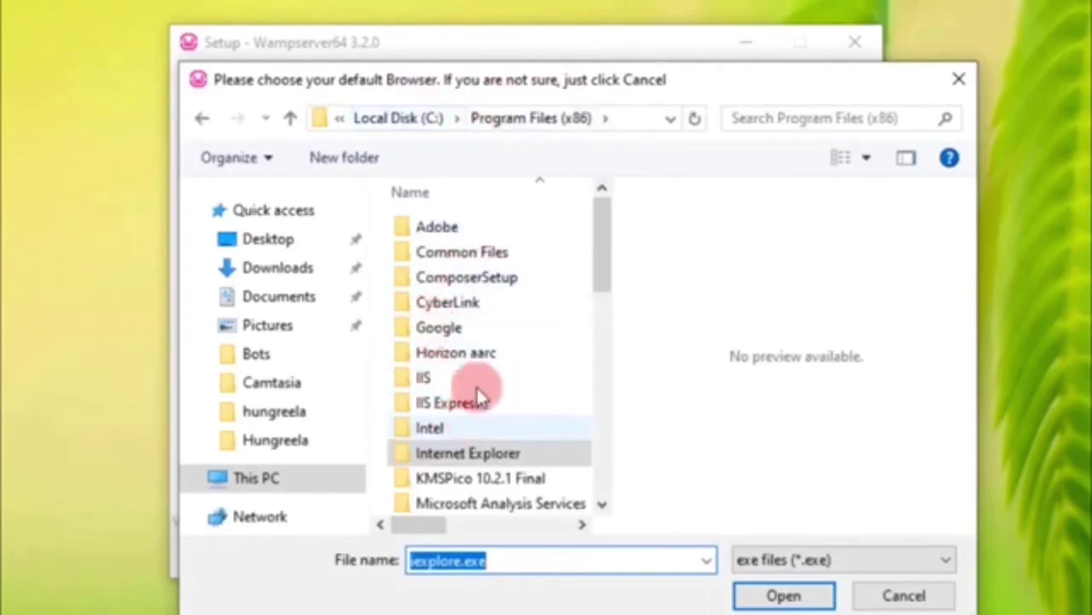
{"action": "double_click", "coordinate": [478, 329]}
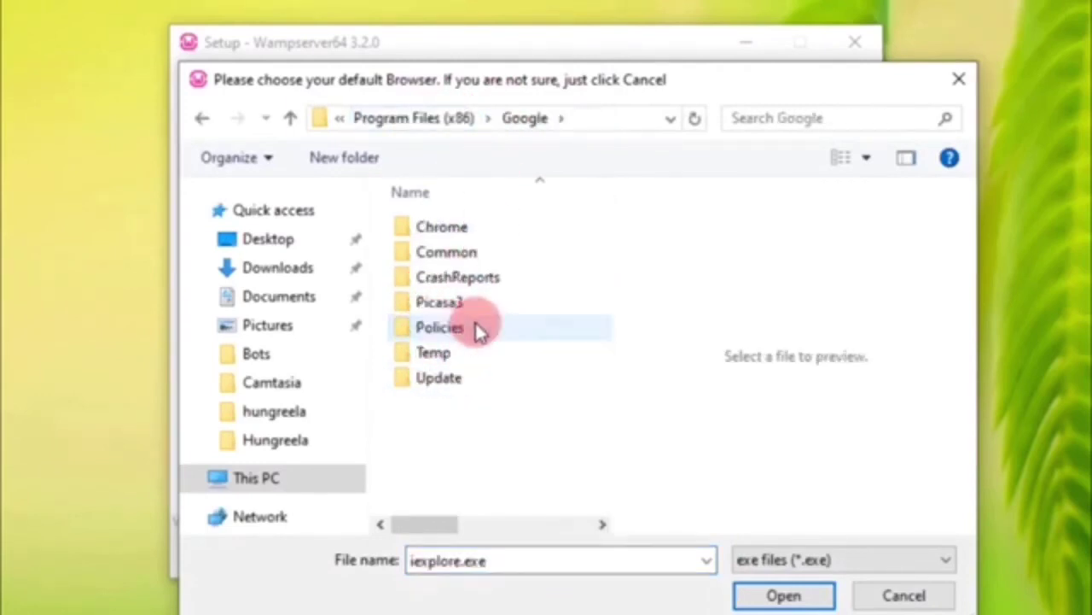
{"action": "double_click", "coordinate": [472, 229]}
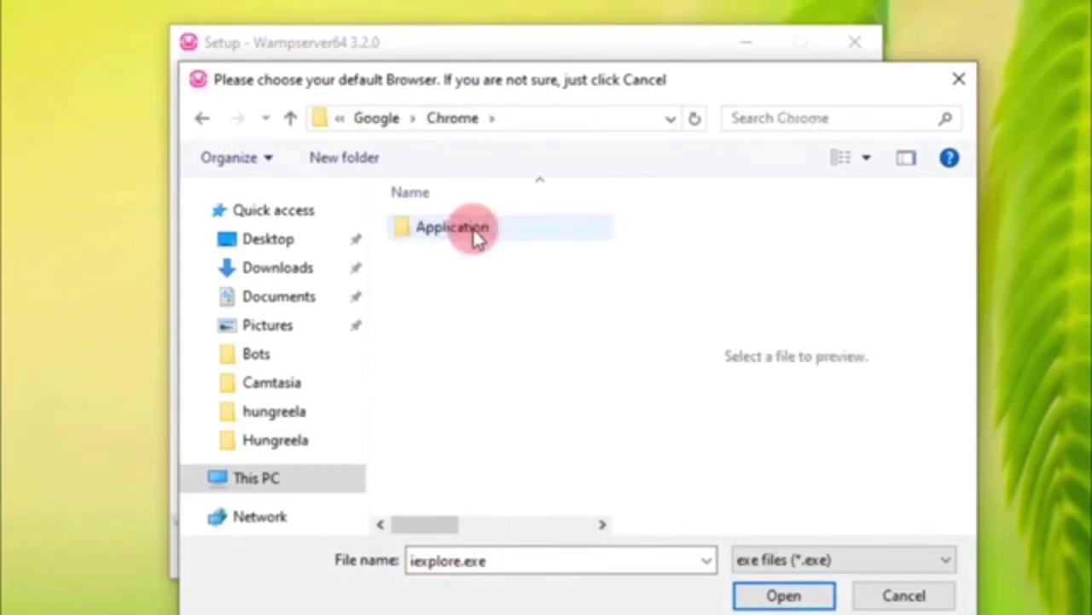
{"action": "double_click", "coordinate": [474, 231]}
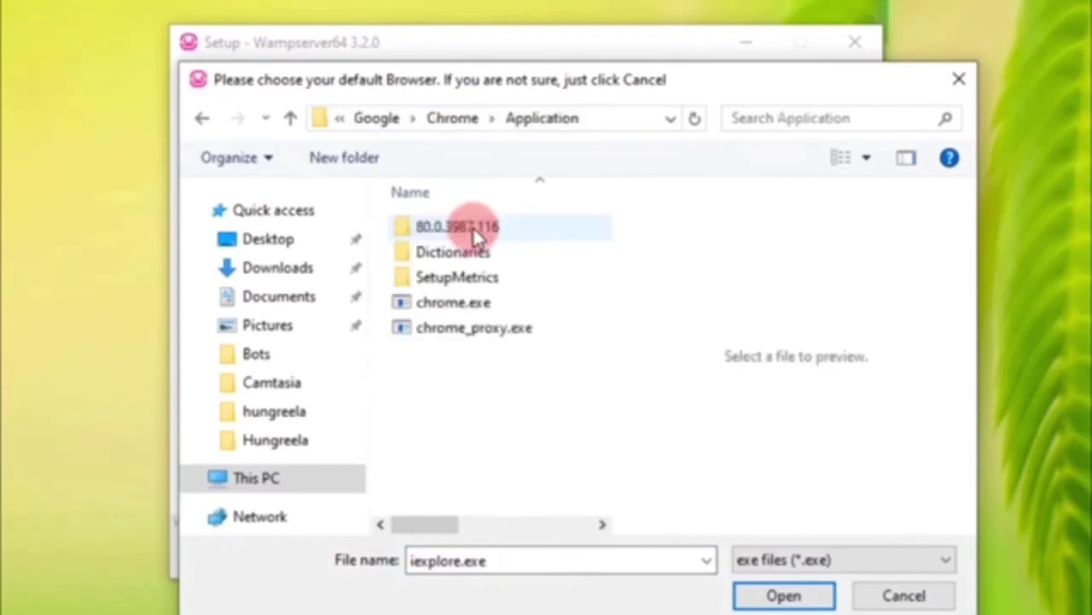
{"action": "left_click", "coordinate": [472, 310]}
{"action": "left_click", "coordinate": [770, 592]}
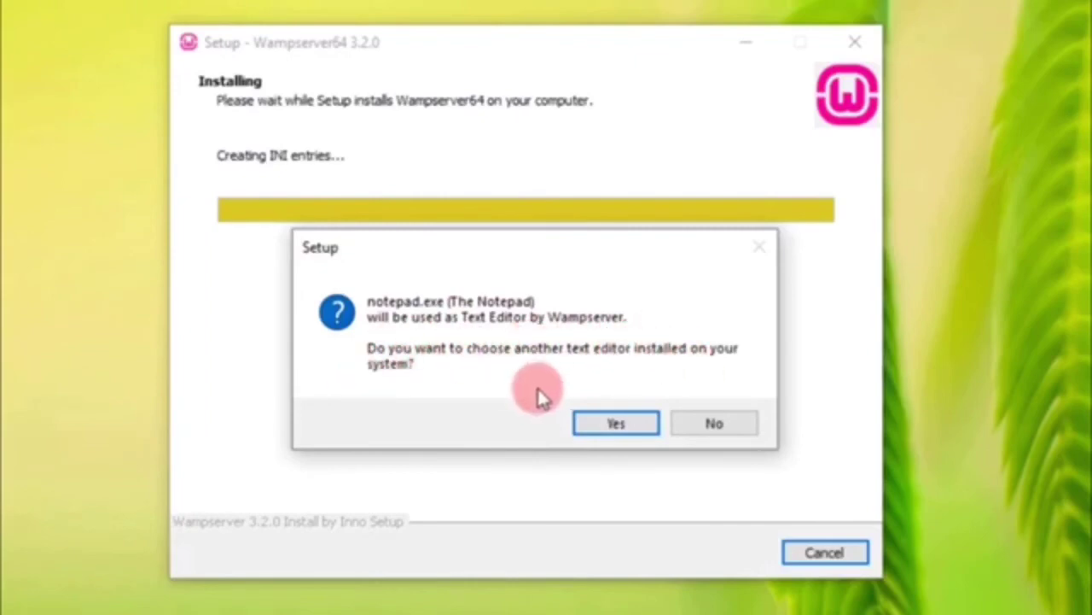
- Opt to choose another text editor for Wampserver, proceed past the closing information and finish the setup
{"action": "left_click", "coordinate": [615, 423]}
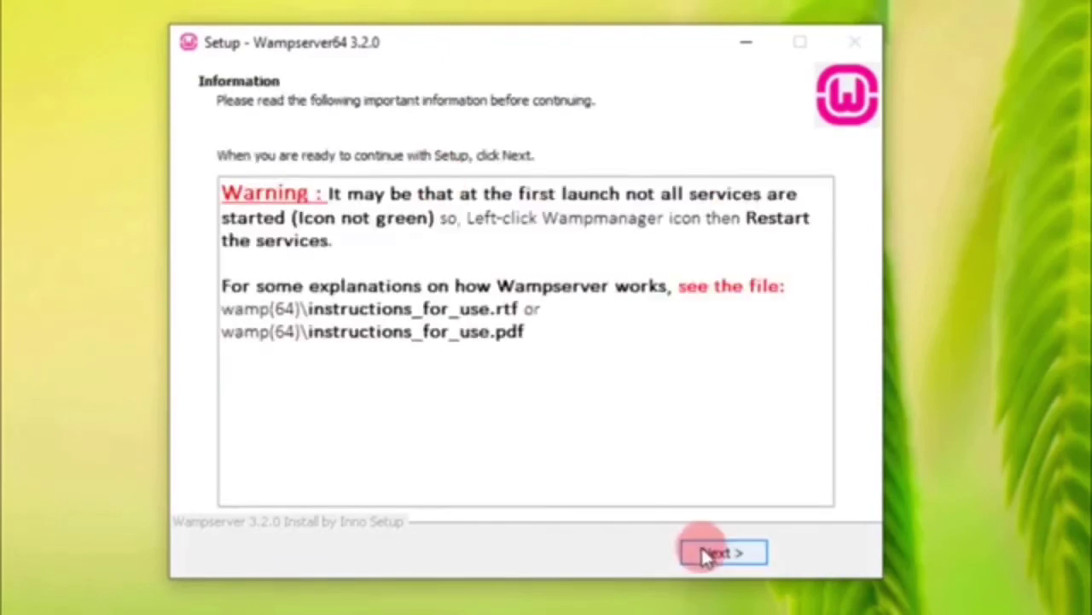
{"action": "left_click", "coordinate": [711, 553]}
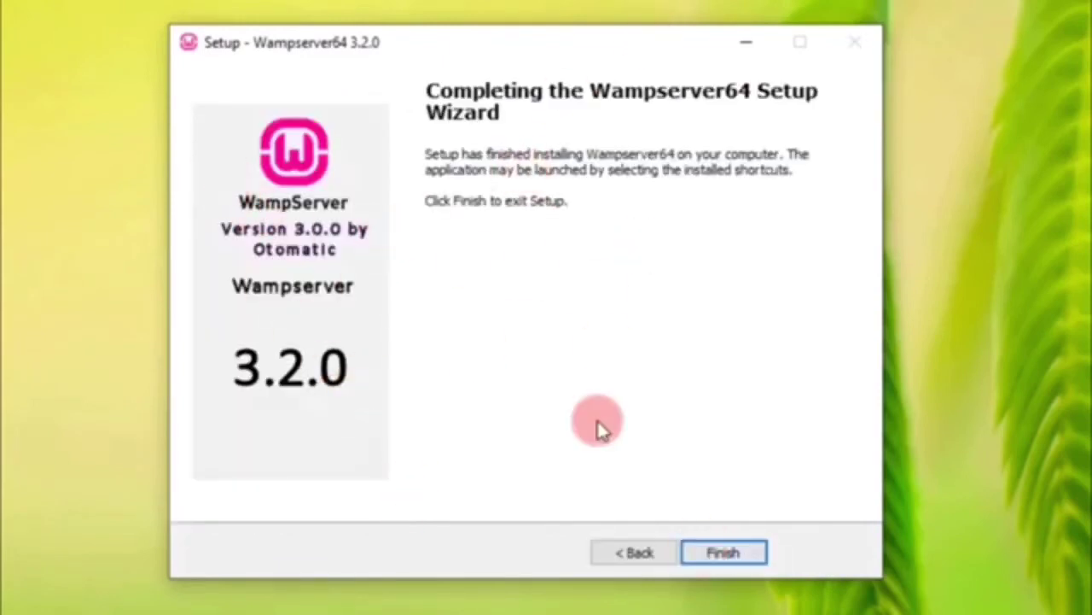
{"action": "left_click", "coordinate": [720, 550]}
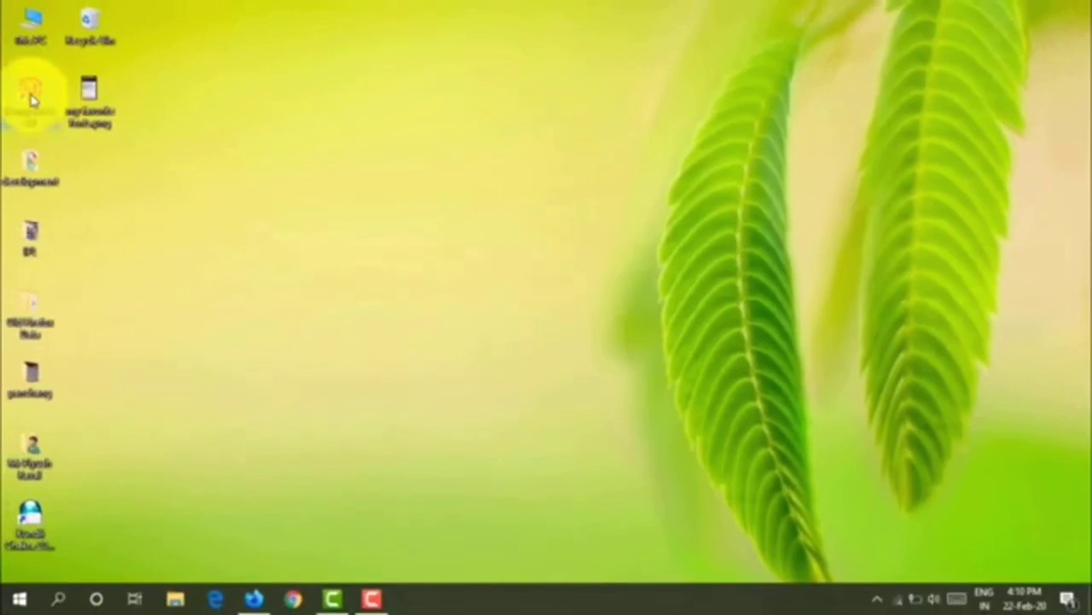
- Launch Wampserver64 from its desktop shortcut
{"action": "left_click", "coordinate": [30, 99]}
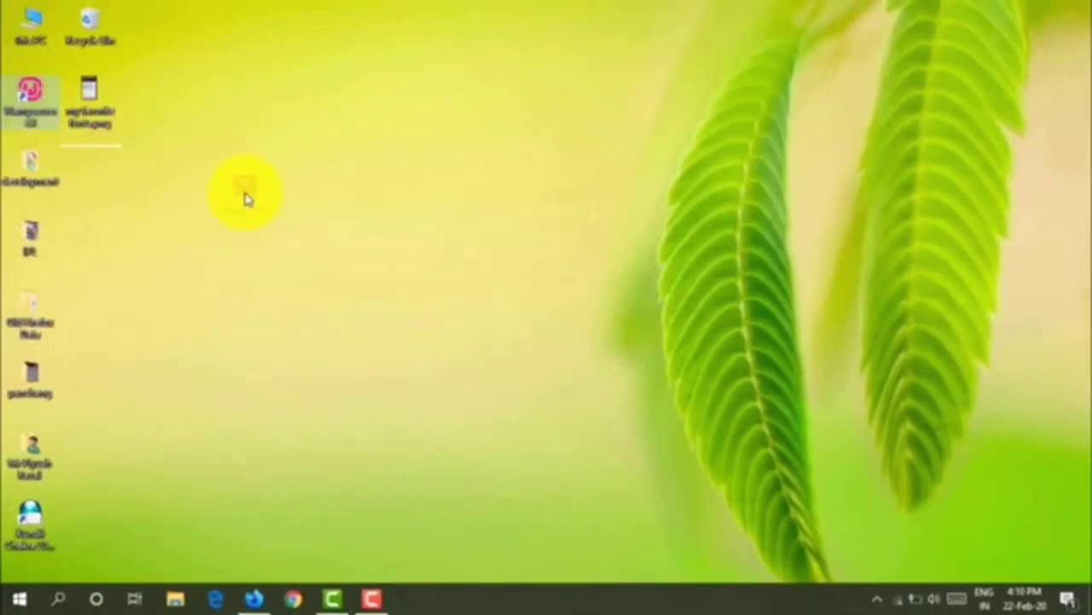
{"action": "double_click", "coordinate": [94, 98]}
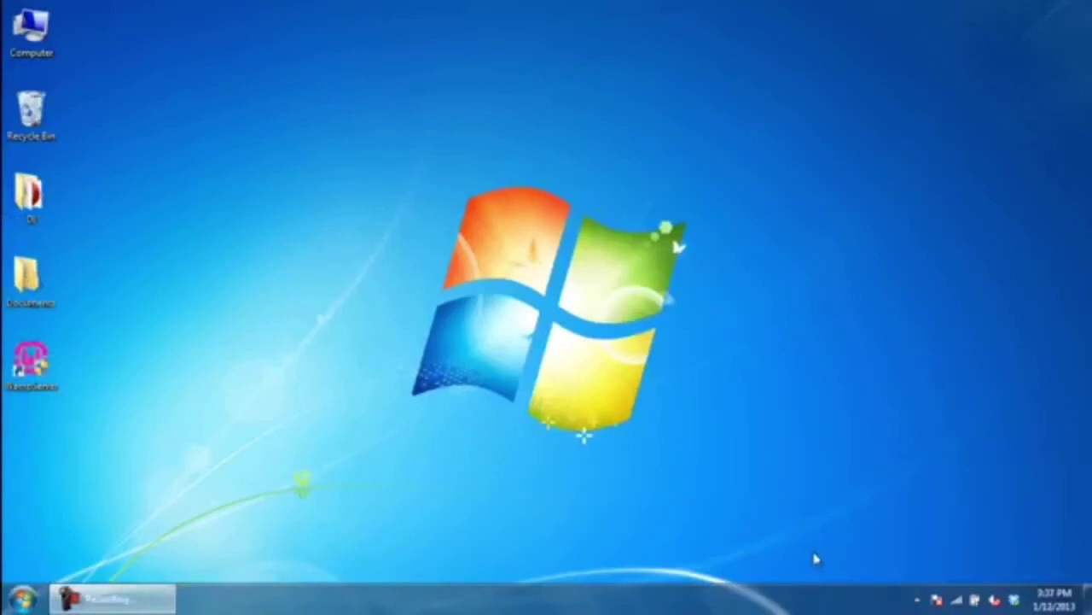
- Open the running WampServer's localhost homepage and examine its server configuration, tools, projects and aliases
{"action": "left_click", "coordinate": [917, 600]}
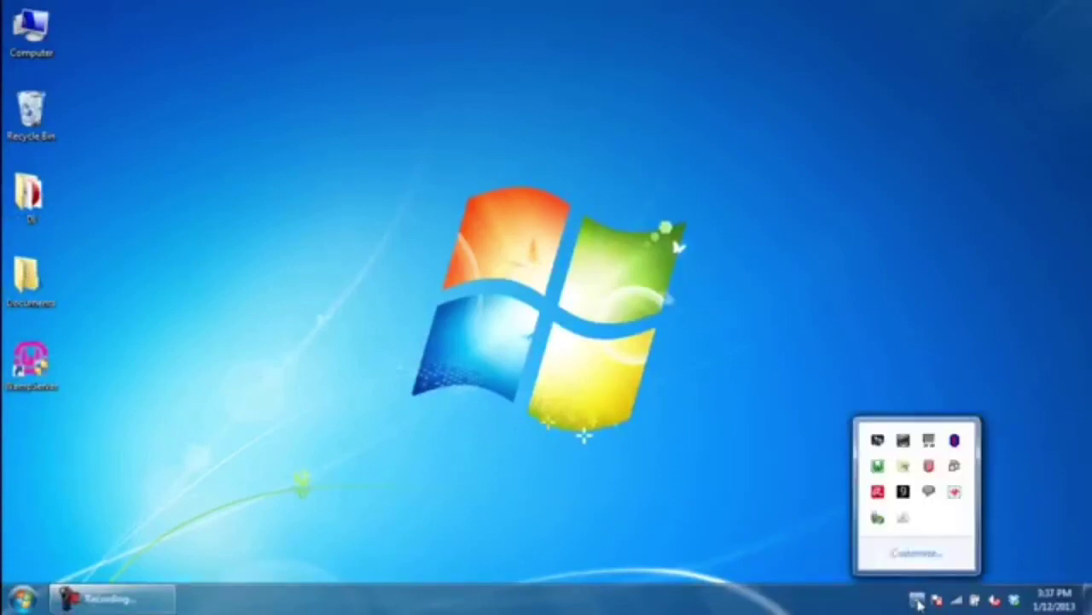
{"action": "left_click", "coordinate": [879, 467]}
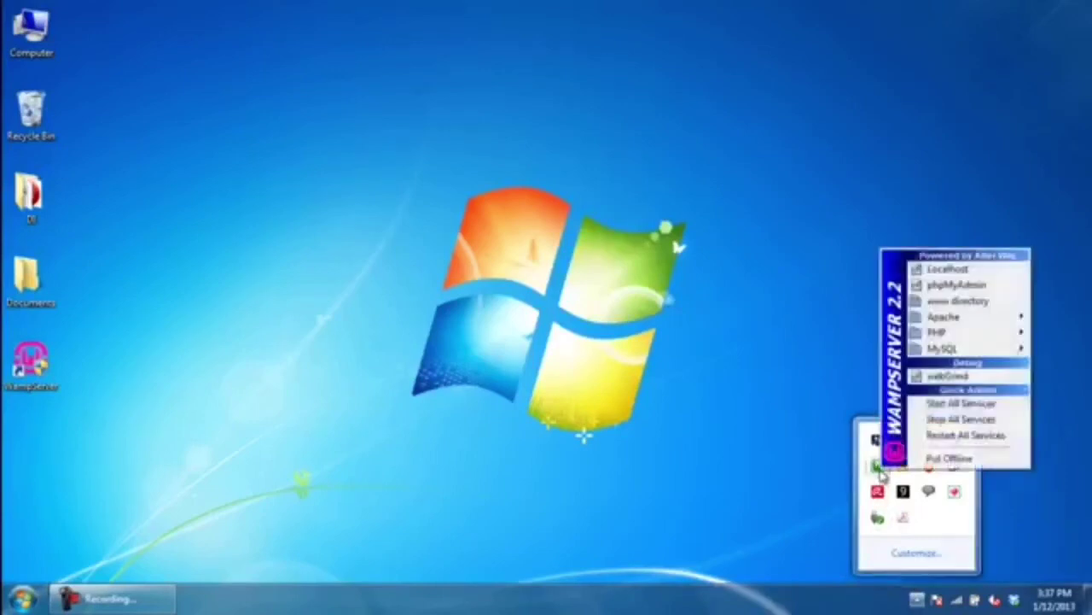
{"action": "left_click", "coordinate": [988, 273]}
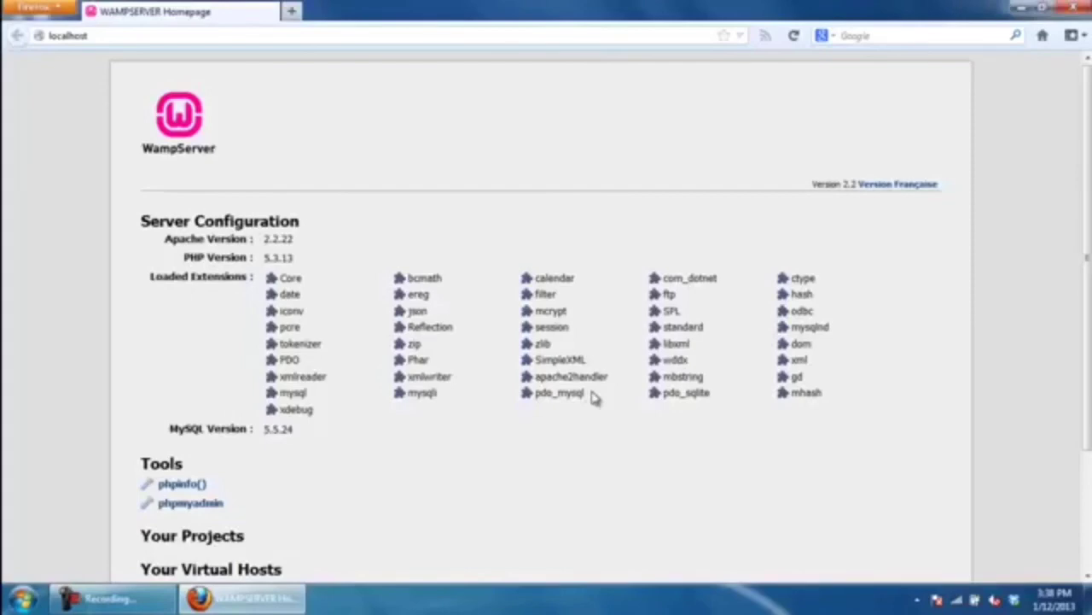
{"action": "scroll", "coordinate": [595, 397], "scroll_direction": "down", "scroll_amount": 2}
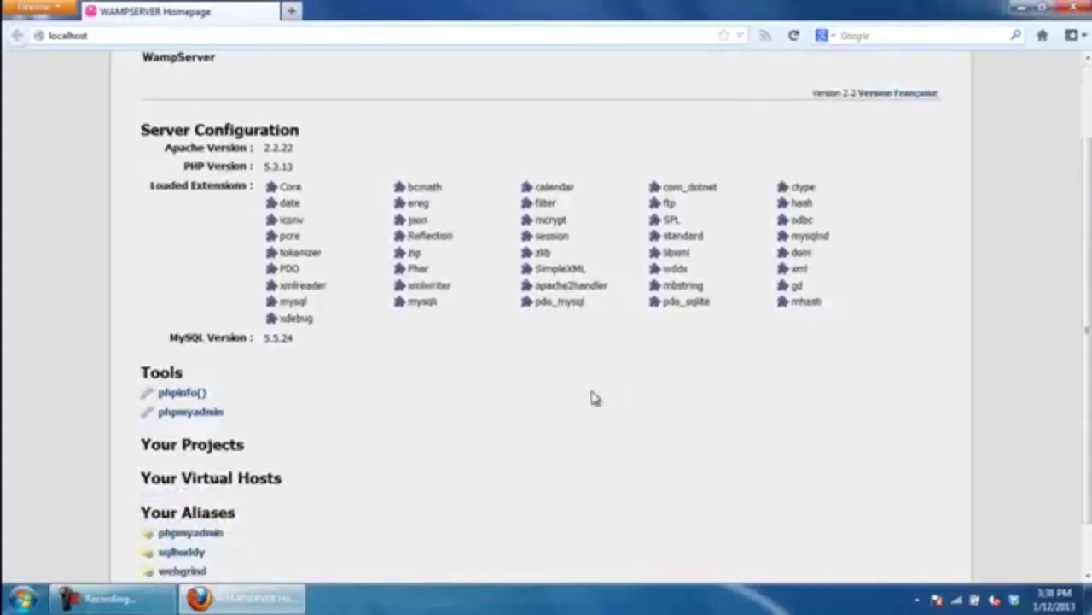
{"action": "scroll", "coordinate": [595, 397], "scroll_direction": "down", "scroll_amount": 2}
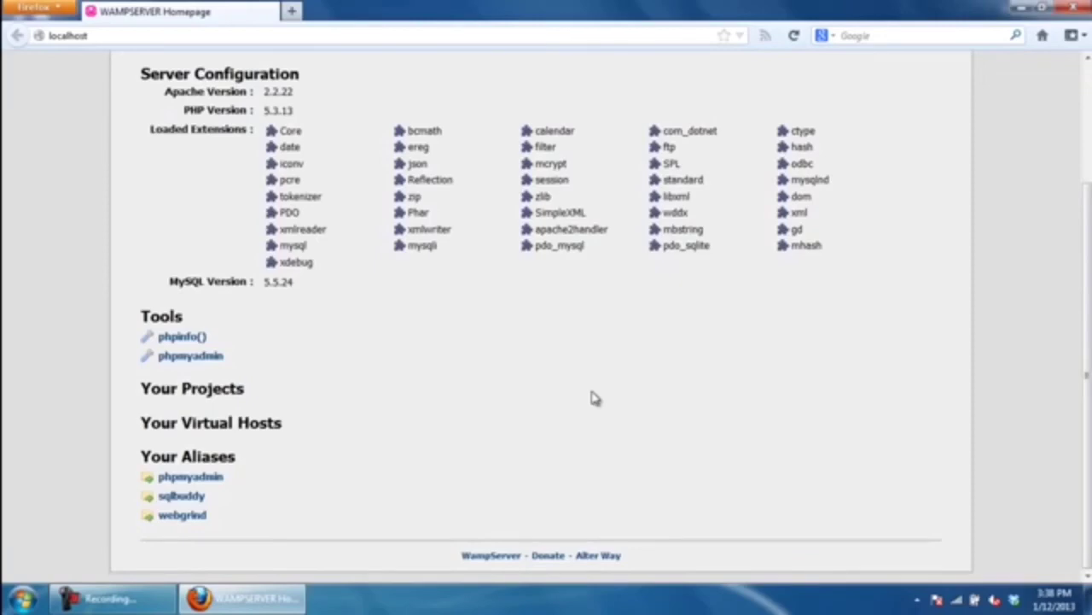
{"action": "scroll", "coordinate": [595, 398], "scroll_direction": "up", "scroll_amount": 3}
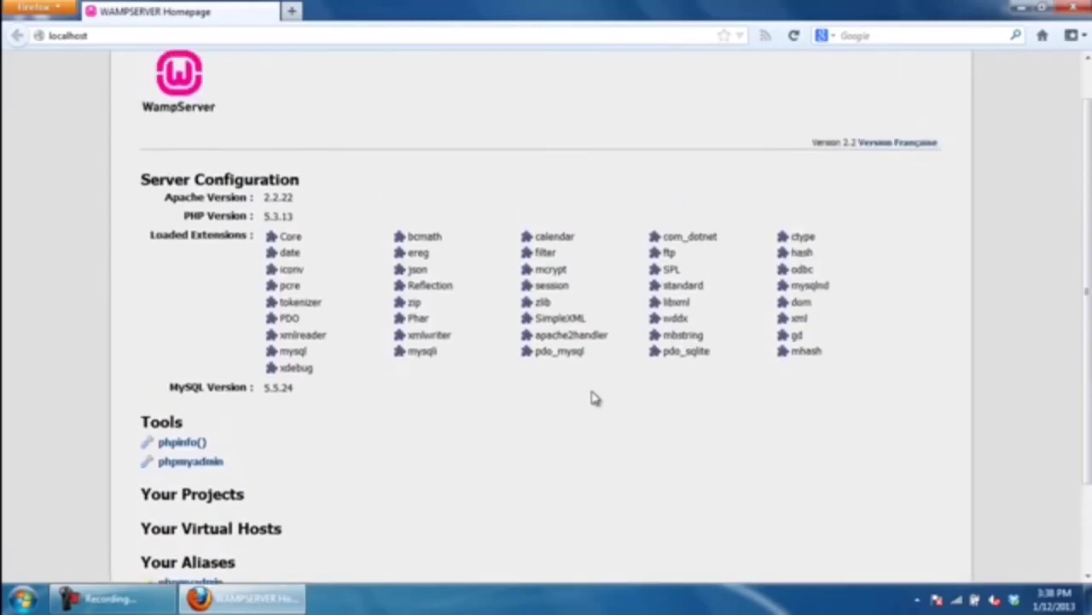